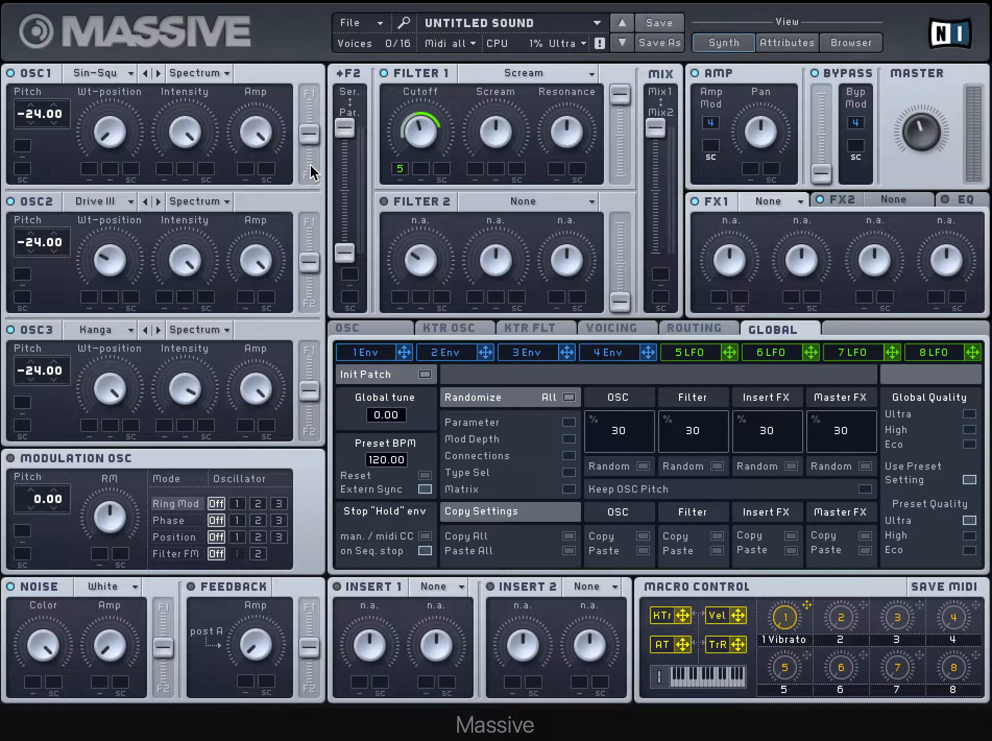
# - In a new sound, set oscillator 1 to the Sin-Square wavetable with minimum wavetable position and a pitch of -24.00
pyautogui.click(381, 25)
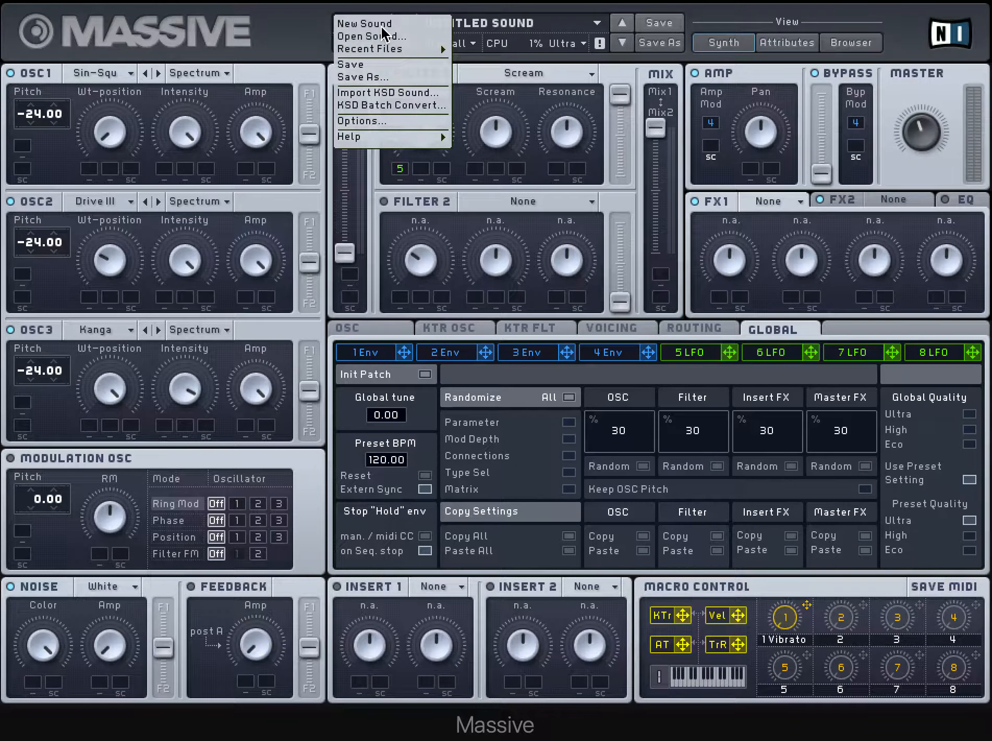
pyautogui.click(379, 24)
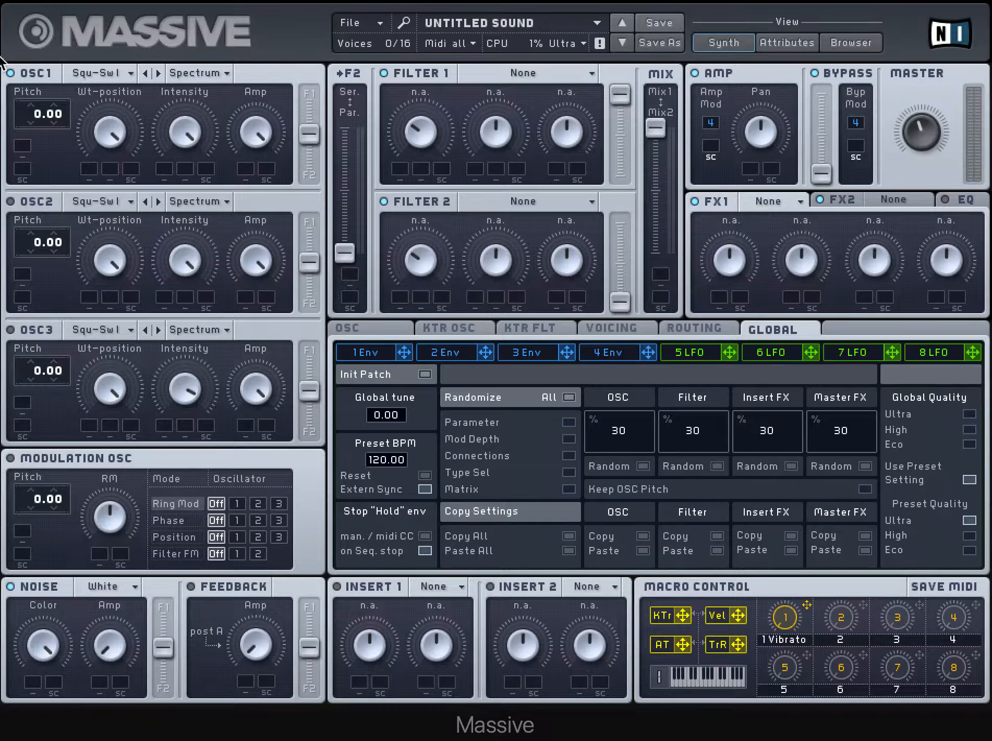
pyautogui.click(116, 74)
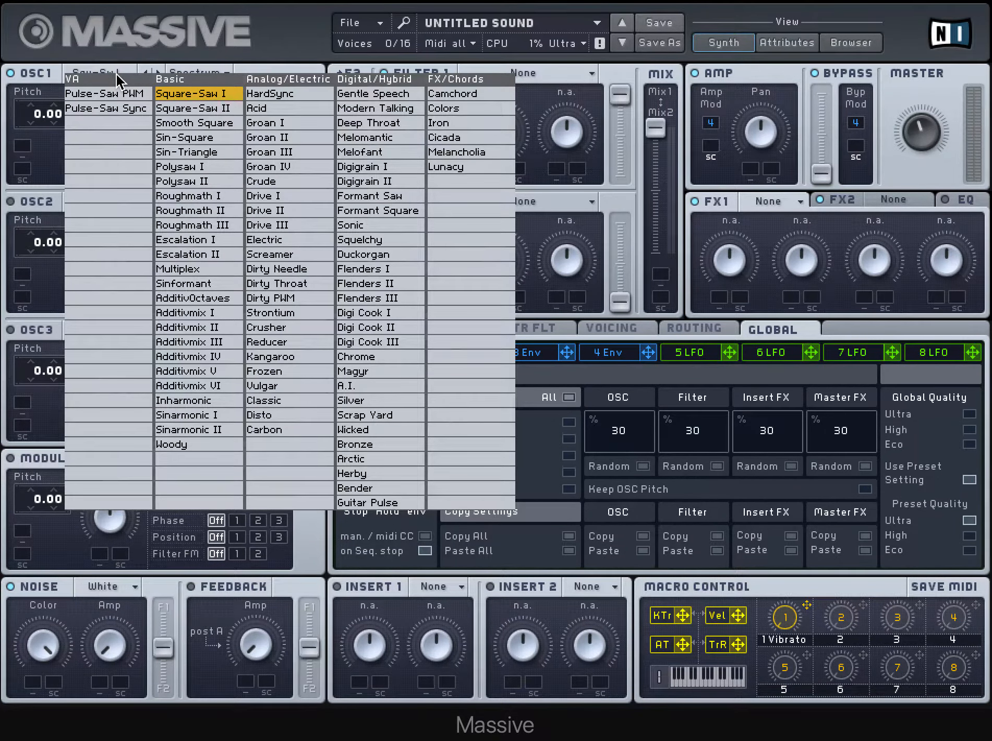
pyautogui.click(214, 143)
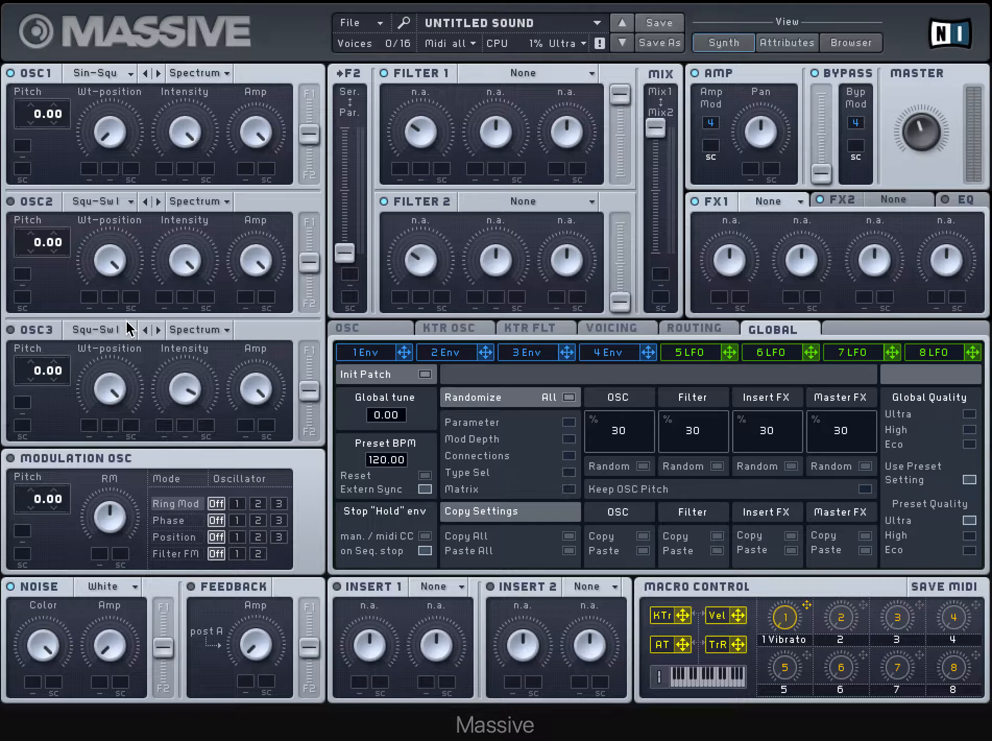
pyautogui.moveTo(37, 116); pyautogui.dragTo(39, 163)
# - Enable oscillator 2 with the Drive III wavetable, a pitch of -24.00 and a wavetable position lowered to about a quarter
pyautogui.click(10, 202)
pyautogui.click(129, 203)
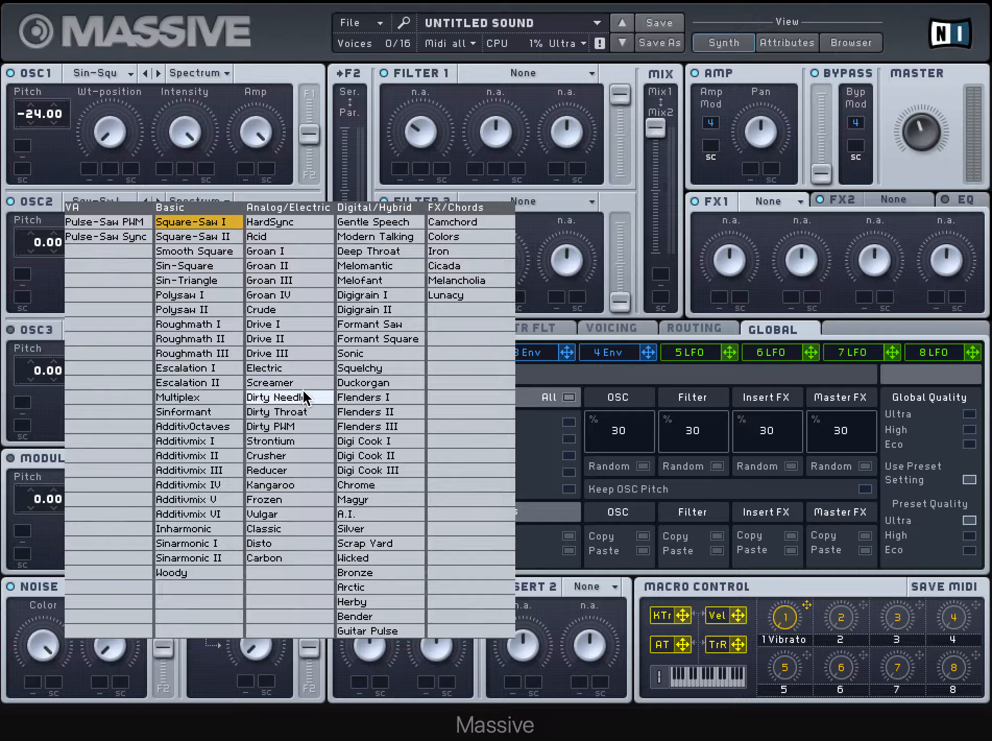
pyautogui.click(291, 355)
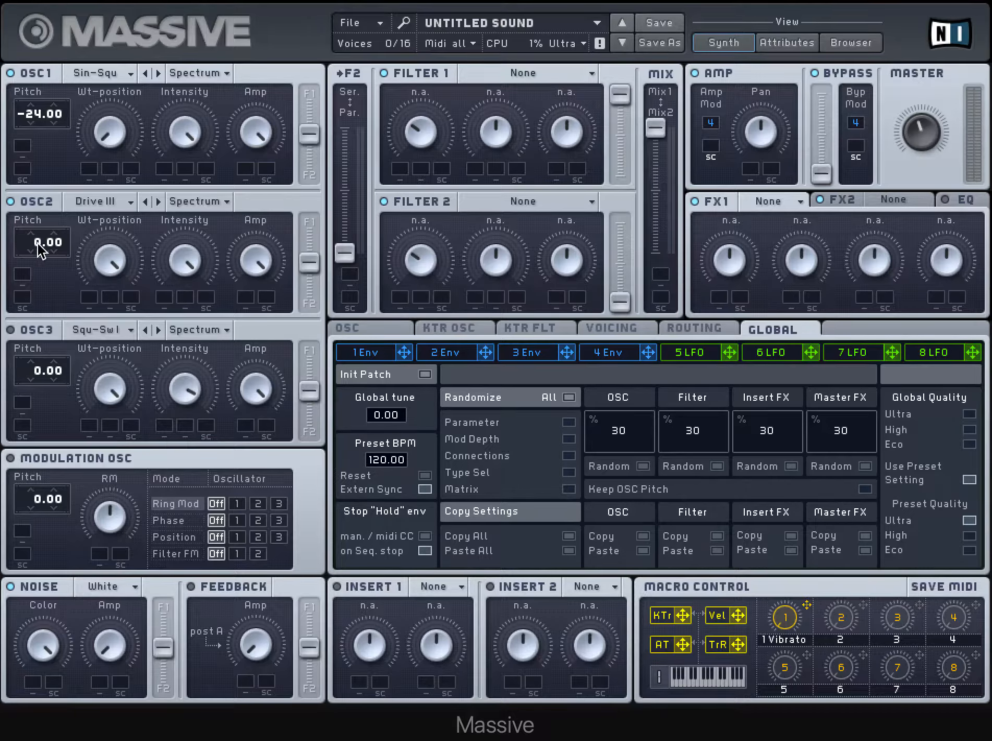
pyautogui.moveTo(36, 241); pyautogui.dragTo(37, 295)
pyautogui.moveTo(31, 245); pyautogui.dragTo(32, 242)
pyautogui.moveTo(101, 268); pyautogui.dragTo(116, 383)
# - Enable oscillator 3 with the Kangaroo wavetable, a pitch of -24.00 and a wavetable position just above the middle
pyautogui.click(10, 330)
pyautogui.click(130, 330)
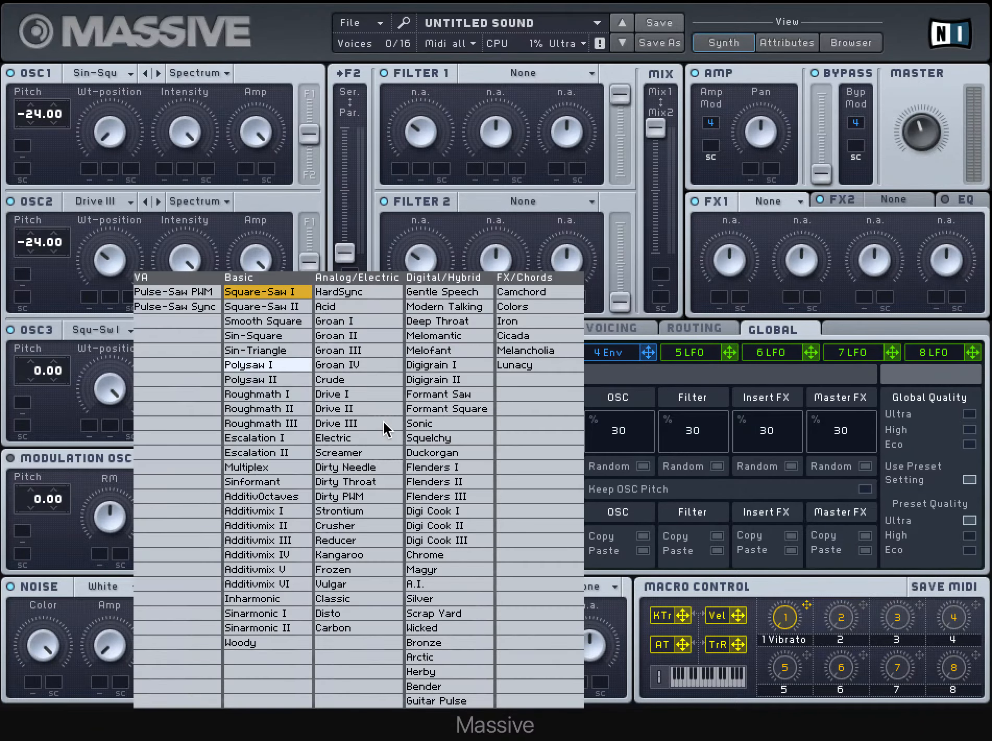
pyautogui.click(364, 556)
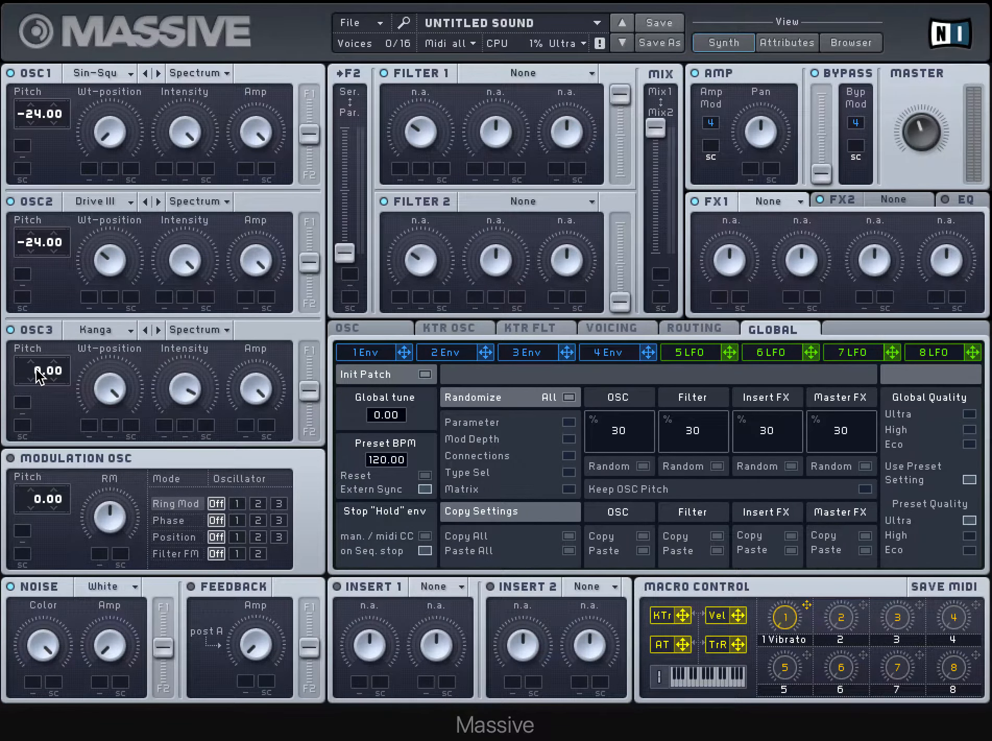
pyautogui.moveTo(40, 376); pyautogui.dragTo(41, 402)
pyautogui.click(10, 331)
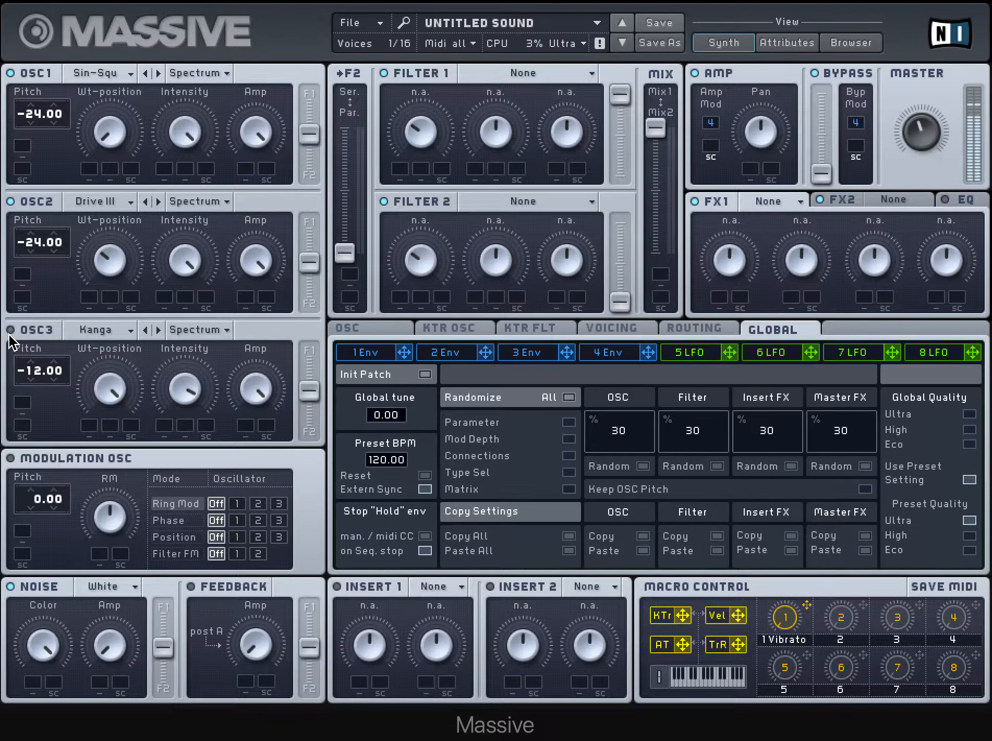
pyautogui.click(10, 333)
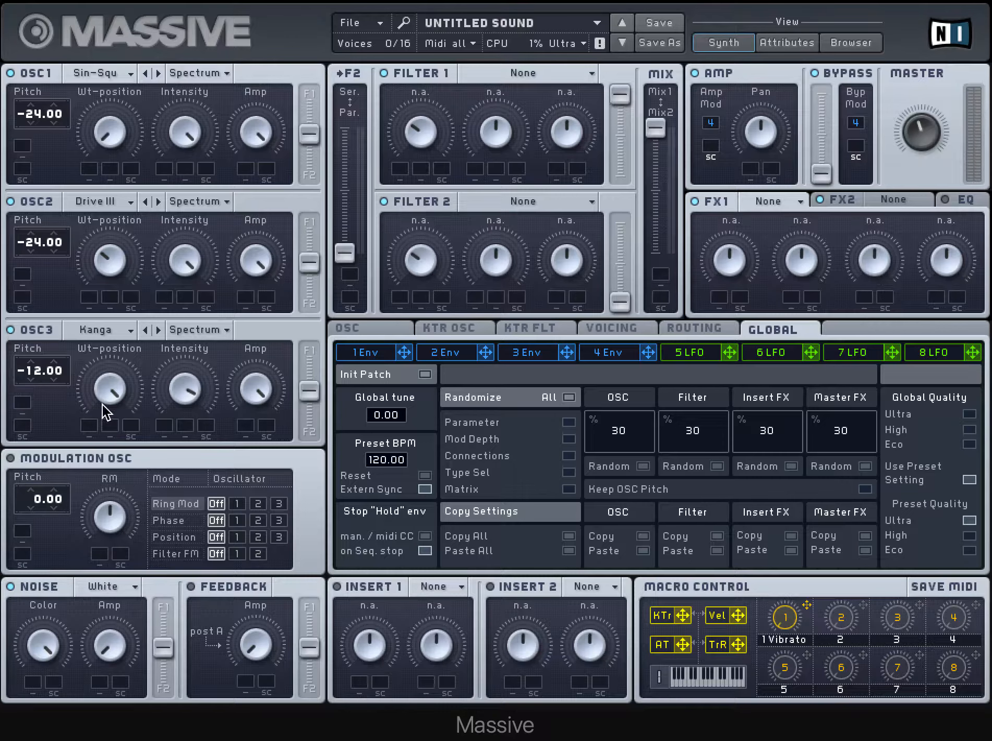
pyautogui.moveTo(108, 390); pyautogui.dragTo(111, 467)
pyautogui.moveTo(35, 368)
pyautogui.mouseDown()
pyautogui.moveTo(37, 396)
pyautogui.moveTo(34, 375)
pyautogui.mouseUp()
# - Try shorter and longer attack times on envelope 4 and settle on a fairly short attack
pyautogui.click(616, 354)
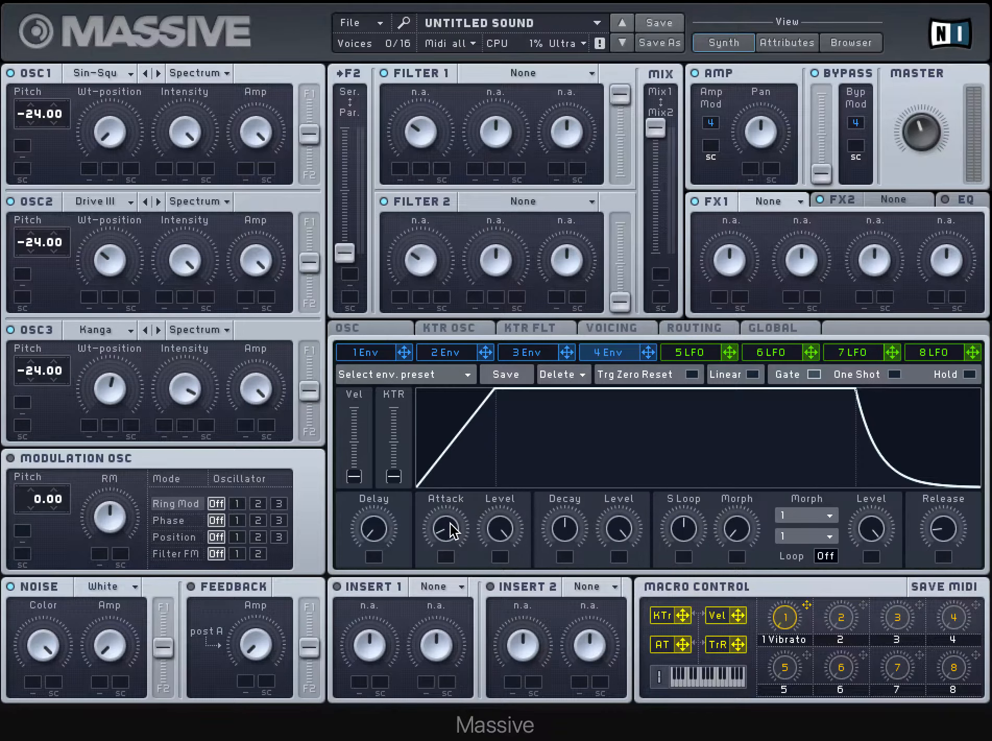
pyautogui.moveTo(451, 531); pyautogui.dragTo(447, 548)
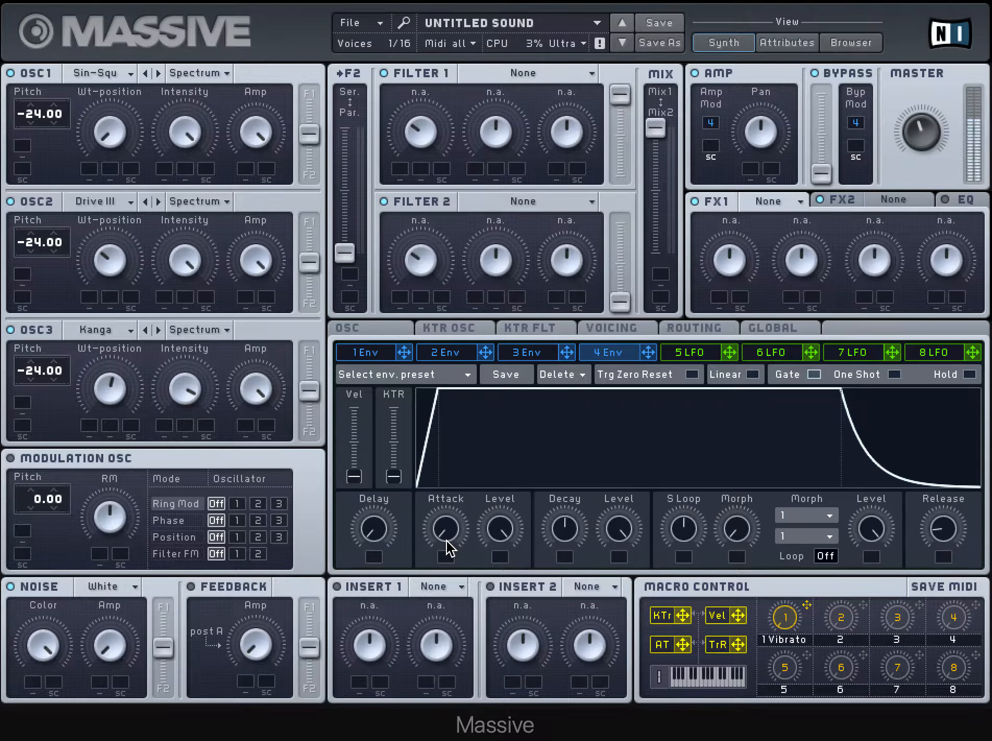
pyautogui.moveTo(446, 529); pyautogui.dragTo(435, 483)
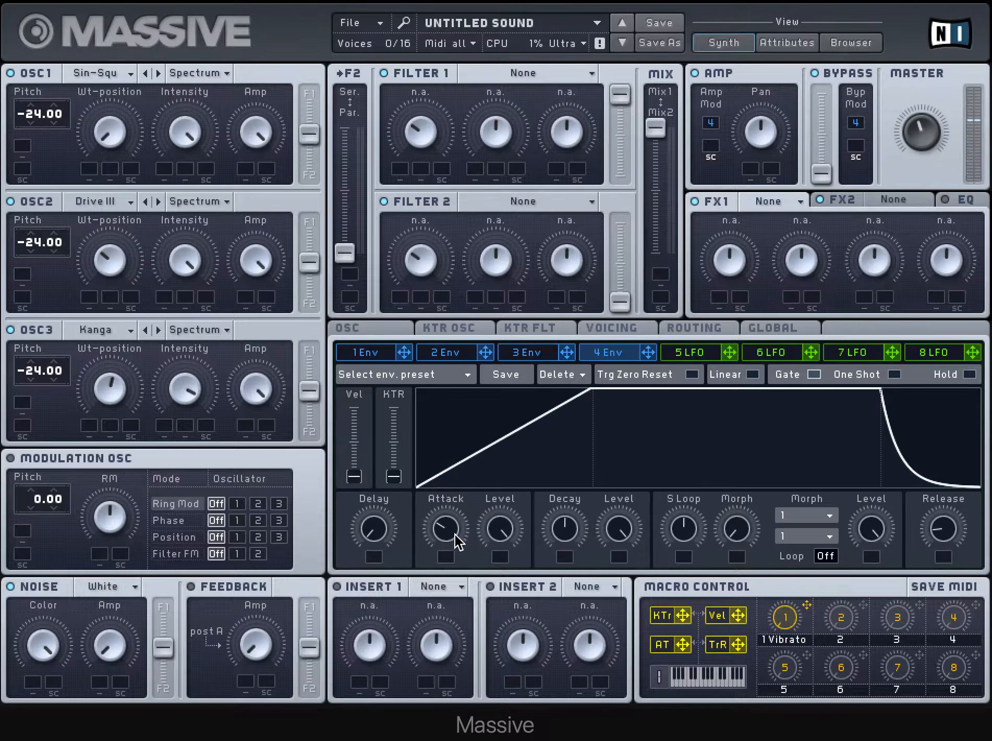
pyautogui.moveTo(452, 530); pyautogui.dragTo(437, 481)
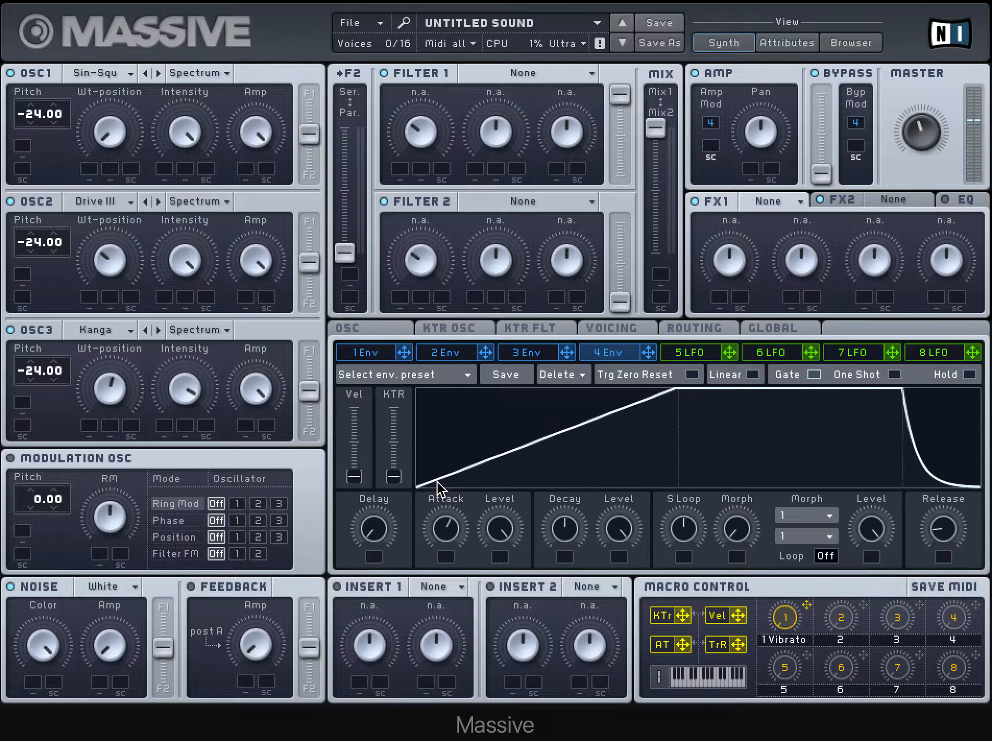
pyautogui.moveTo(444, 529); pyautogui.dragTo(443, 546)
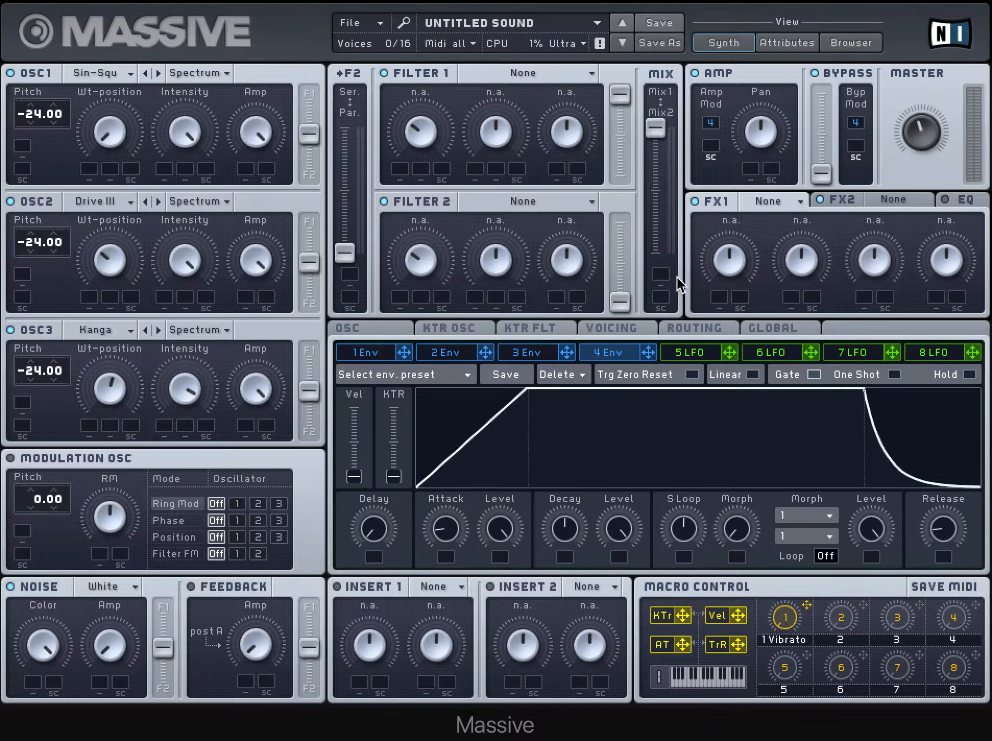
pyautogui.moveTo(443, 527); pyautogui.dragTo(438, 536)
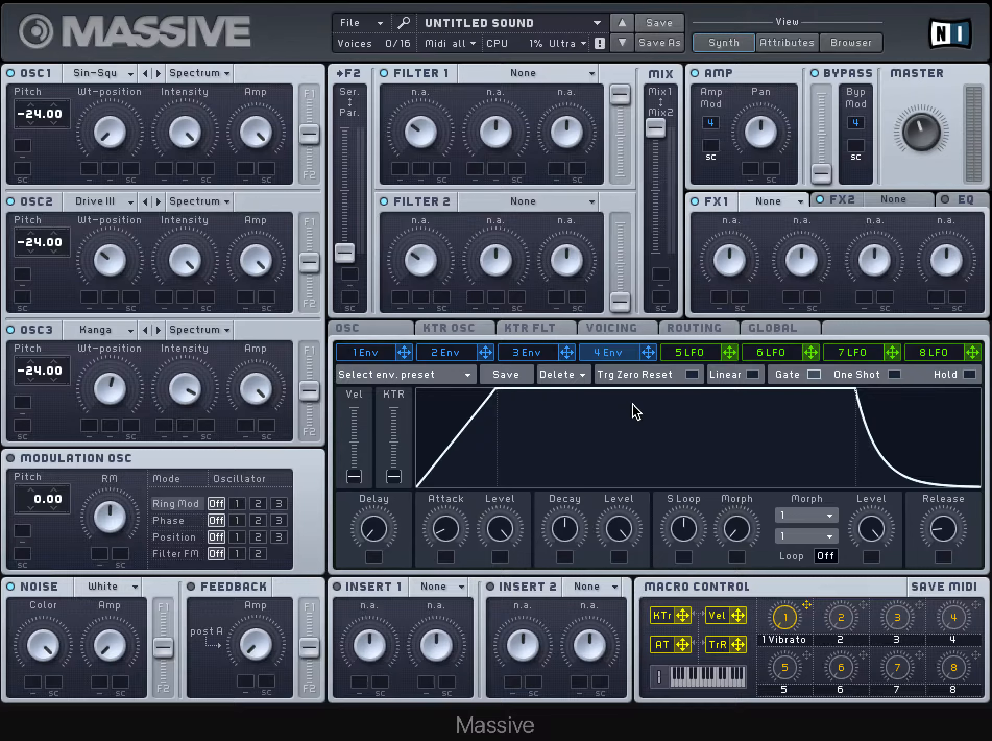
# - Set LFO 5 to tempo-synced sine curves at a 1/4 ratio and assign it to modulate Filter 1's cutoff
pyautogui.click(707, 352)
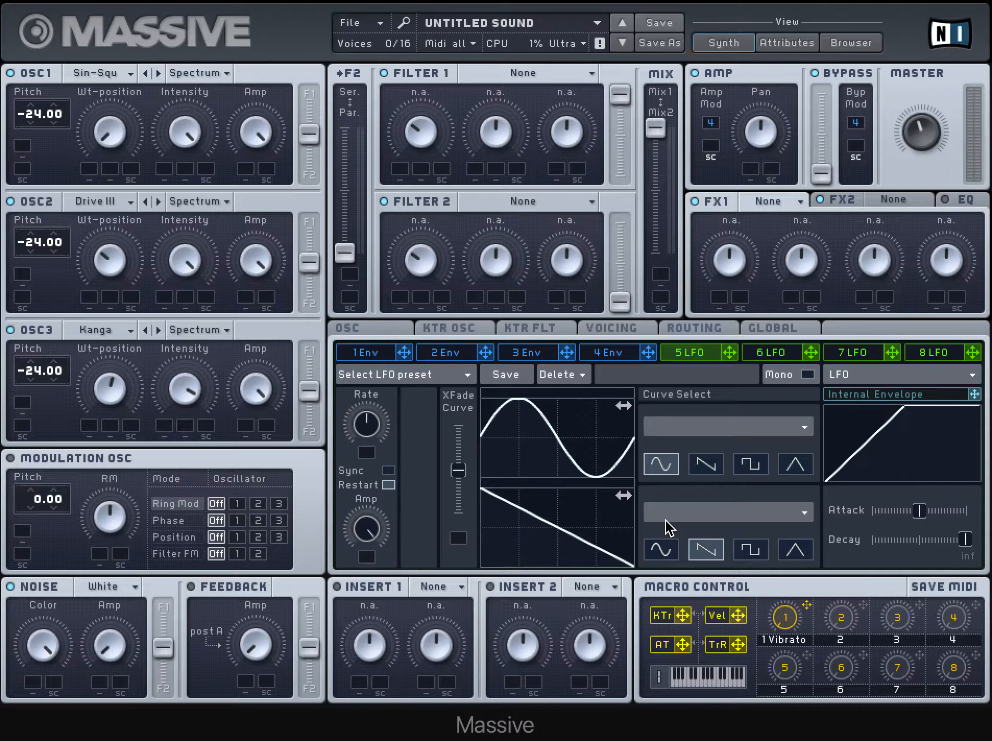
pyautogui.click(661, 549)
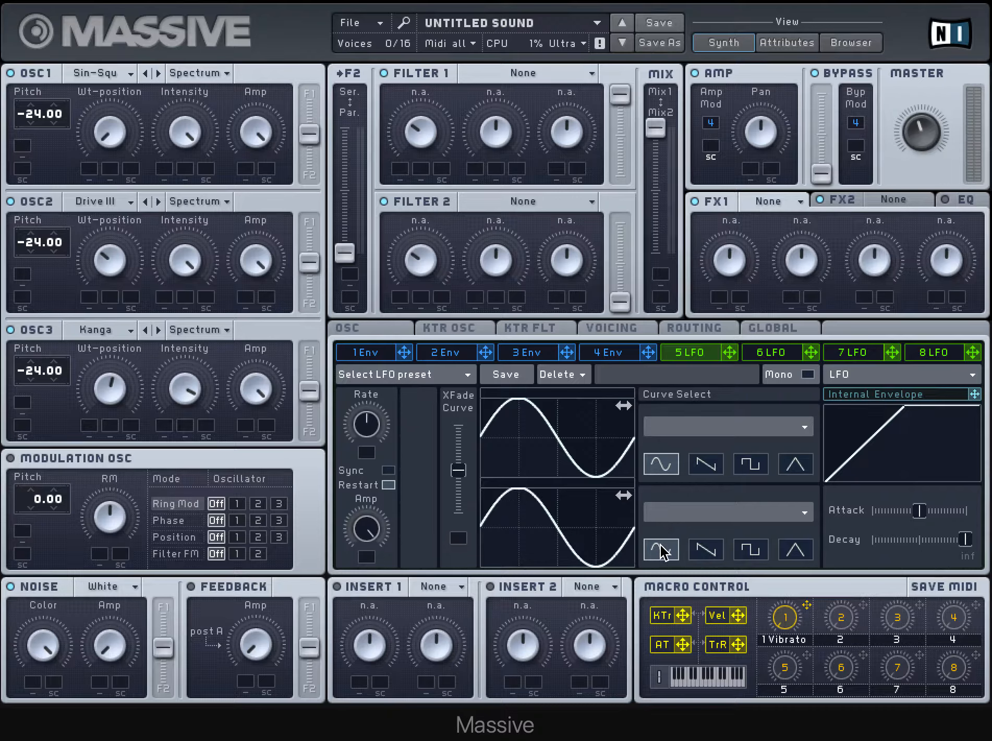
pyautogui.click(389, 470)
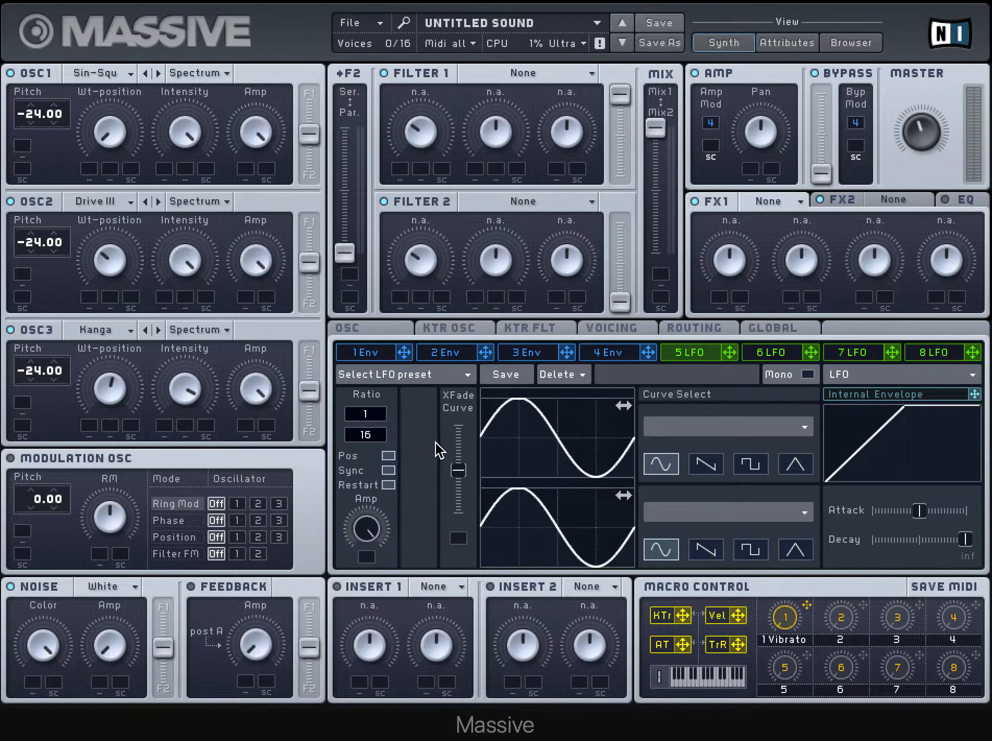
pyautogui.moveTo(369, 430); pyautogui.dragTo(369, 447)
pyautogui.moveTo(725, 354); pyautogui.dragTo(403, 171)
pyautogui.moveTo(400, 176); pyautogui.dragTo(400, 166)
# - Set the filter routing fully to serial and switch off Filter 2
pyautogui.moveTo(344, 251); pyautogui.dragTo(316, 85)
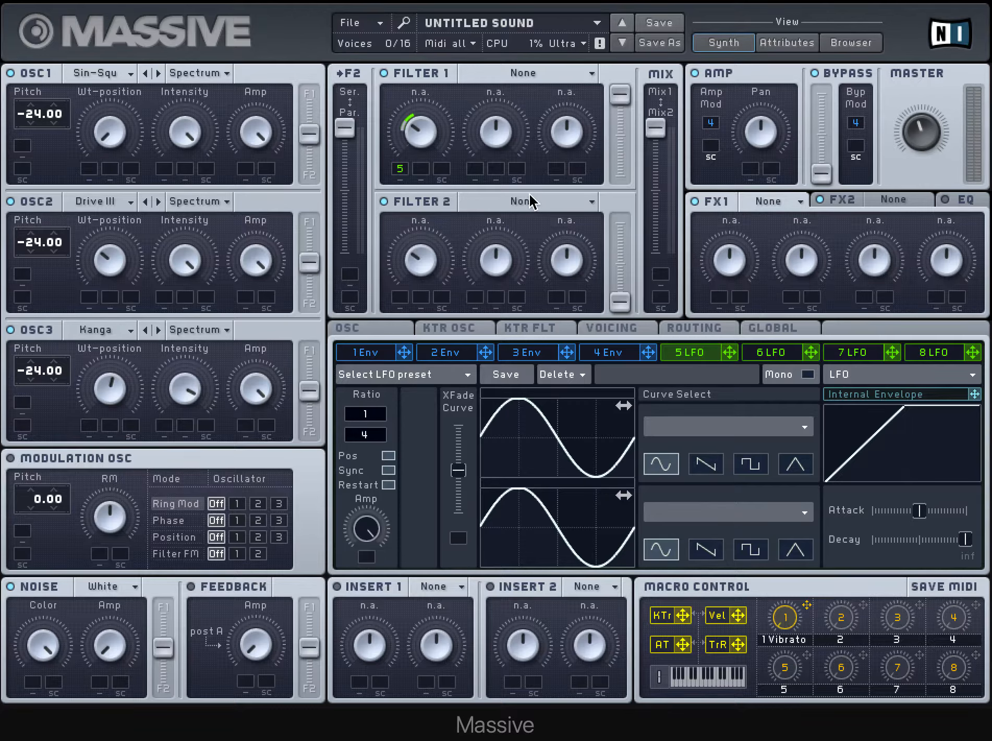
pyautogui.moveTo(349, 132); pyautogui.dragTo(340, 282)
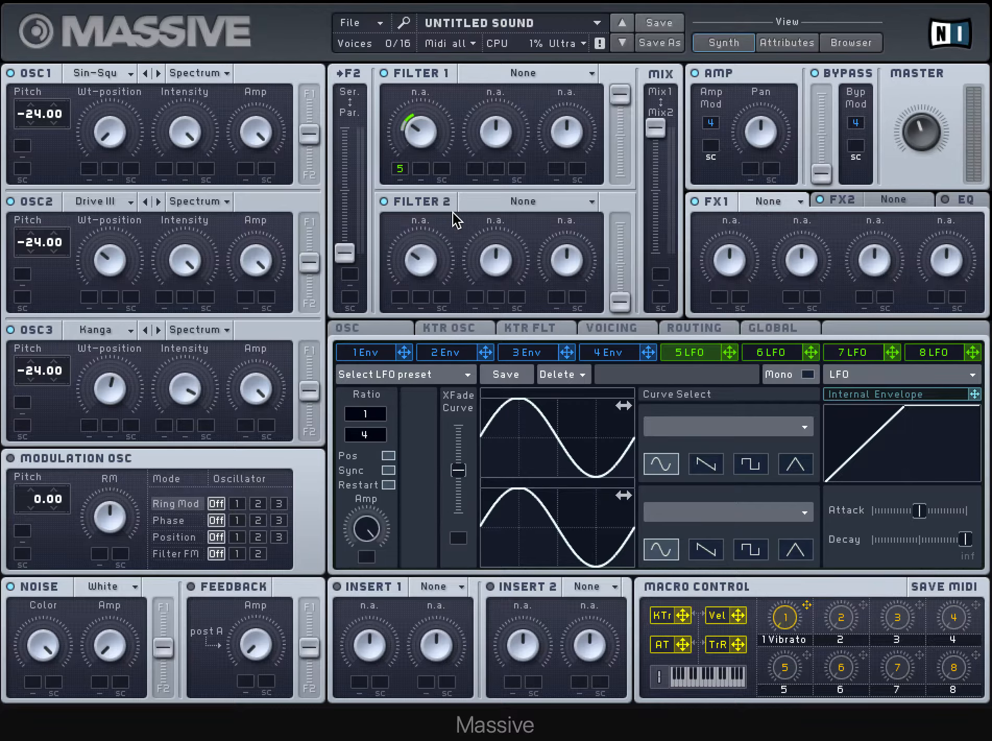
pyautogui.moveTo(344, 253); pyautogui.dragTo(330, 99)
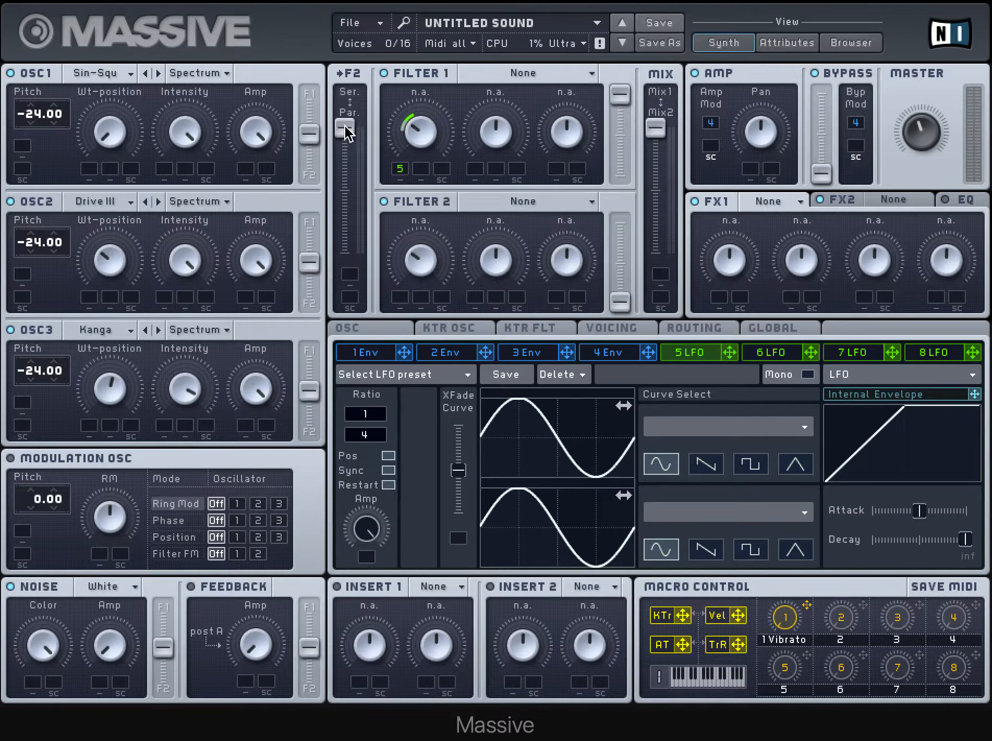
pyautogui.click(384, 201)
# - Set Filter 1 to the Scream type and widen LFO 5's modulation range on its cutoff
pyautogui.click(532, 74)
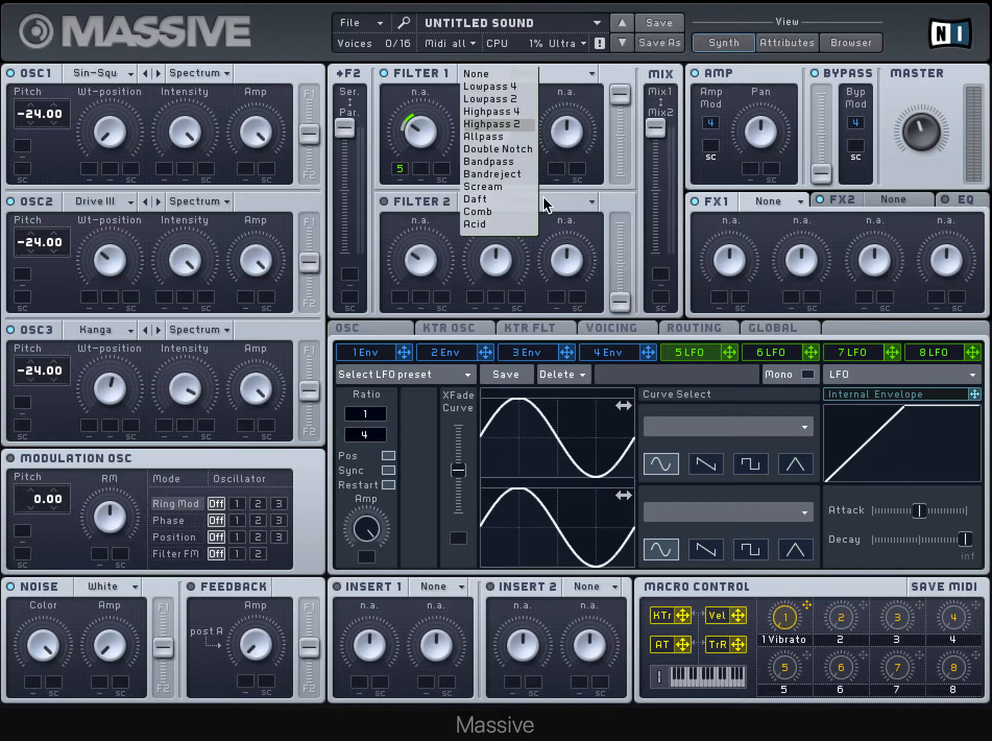
pyautogui.click(502, 188)
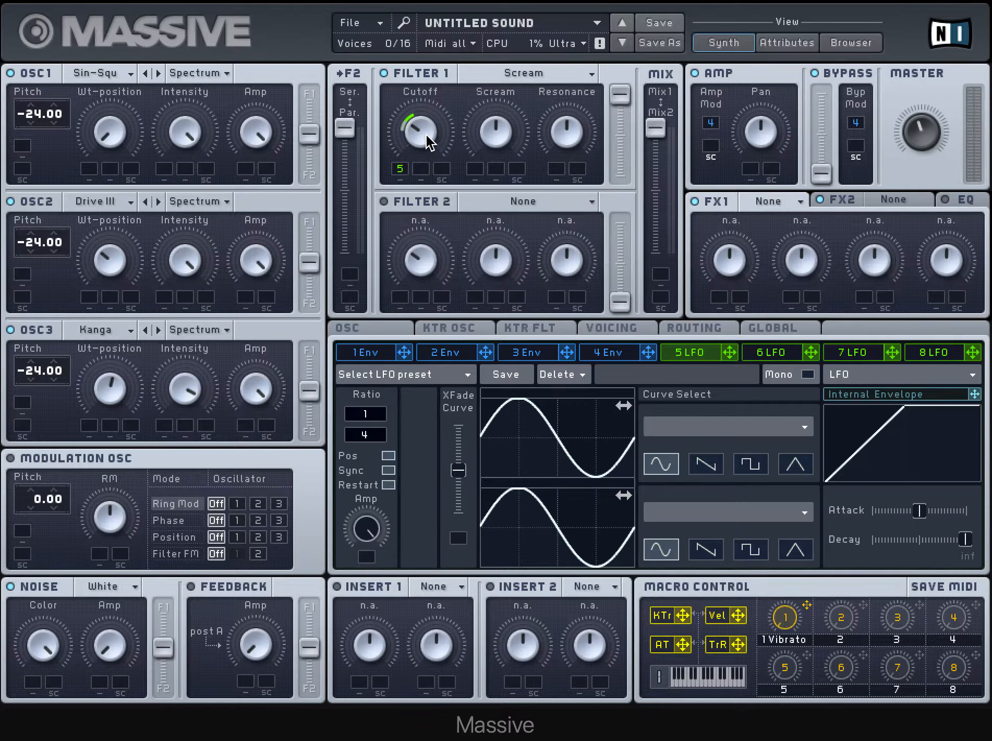
pyautogui.moveTo(401, 169); pyautogui.dragTo(399, 155)
pyautogui.moveTo(401, 168)
pyautogui.mouseDown()
pyautogui.moveTo(392, 134)
pyautogui.moveTo(389, 166)
pyautogui.mouseUp()
pyautogui.moveTo(419, 110); pyautogui.dragTo(417, 103)
pyautogui.moveTo(432, 151); pyautogui.dragTo(413, 130)
pyautogui.moveTo(380, 438); pyautogui.dragTo(379, 435)
pyautogui.moveTo(374, 433); pyautogui.dragTo(374, 431)
# - Change the voicing mode to Monorotate and return to the oscillator settings page
pyautogui.click(620, 327)
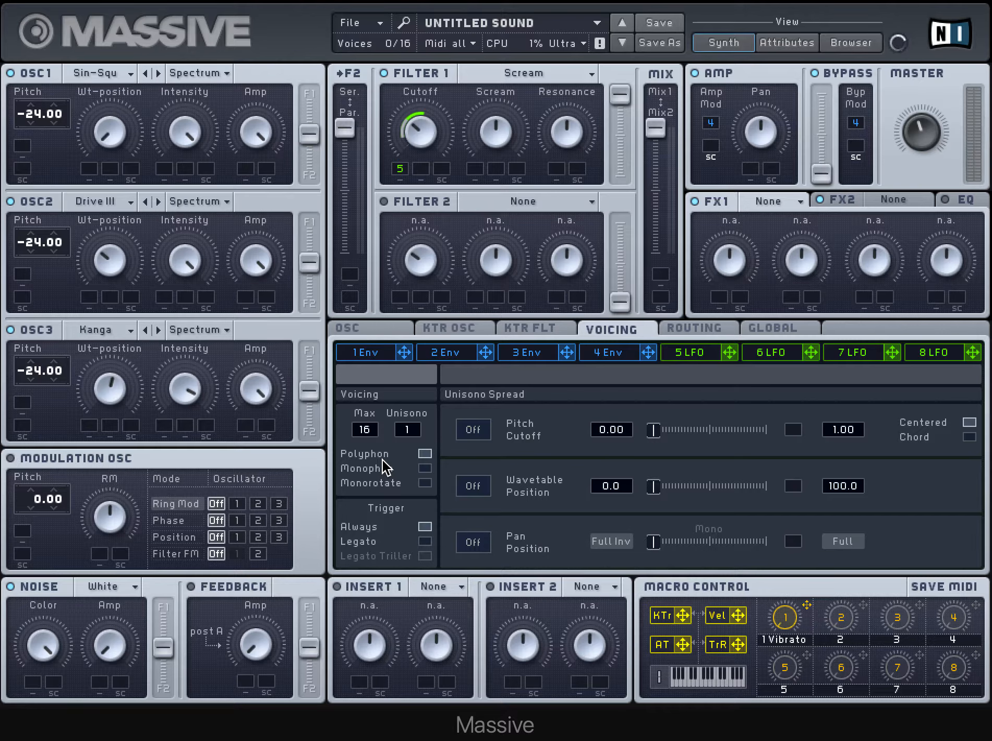
pyautogui.click(425, 483)
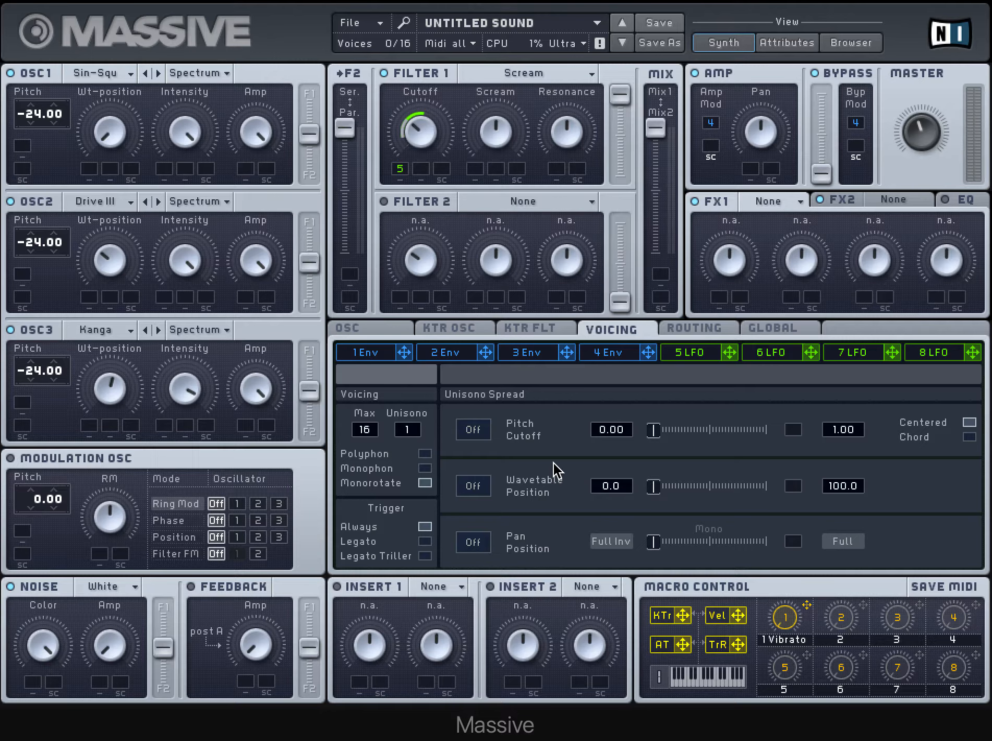
pyautogui.click(370, 329)
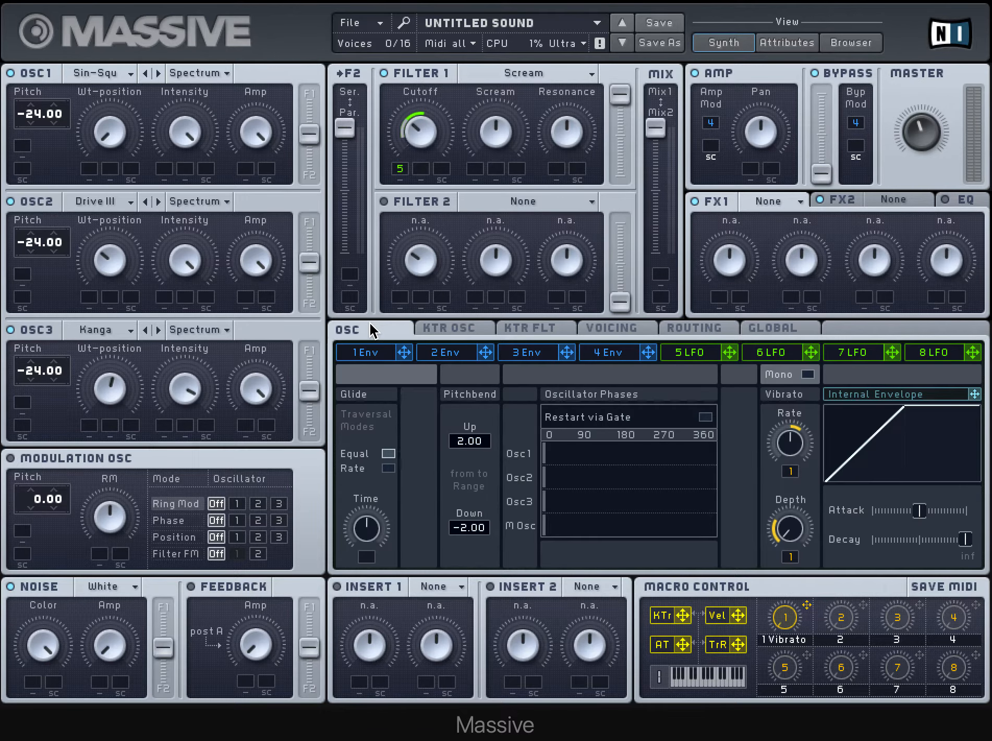
# - Load the Tele Tube effect in FX1, lower its dry/wet mix to about a quarter and adjust the drive
pyautogui.click(797, 201)
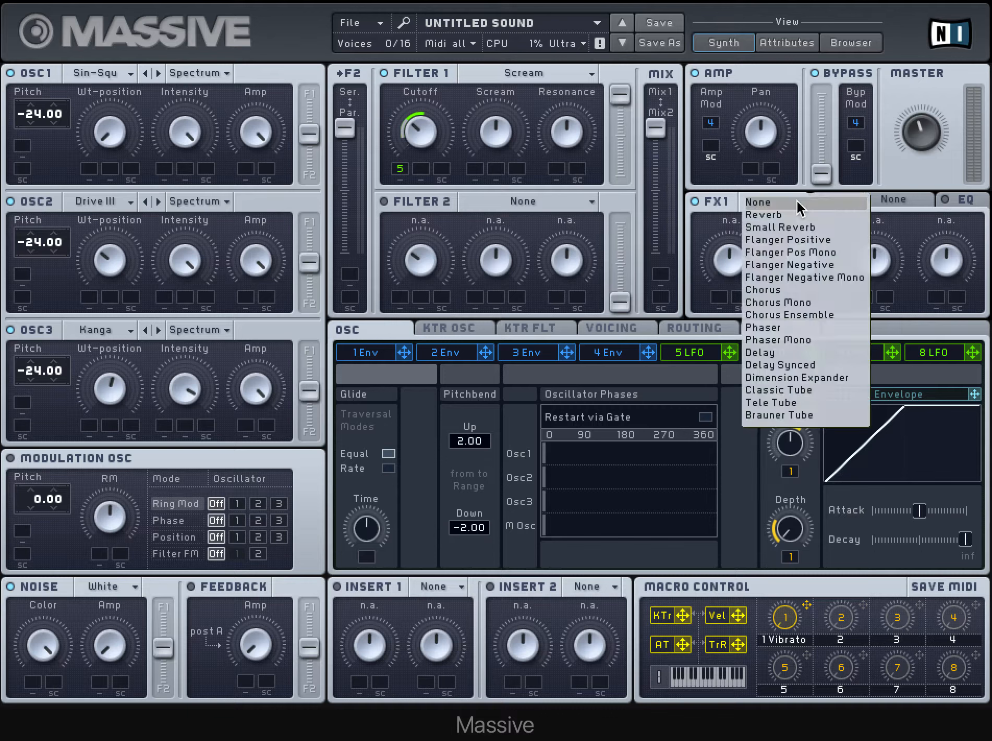
pyautogui.click(807, 402)
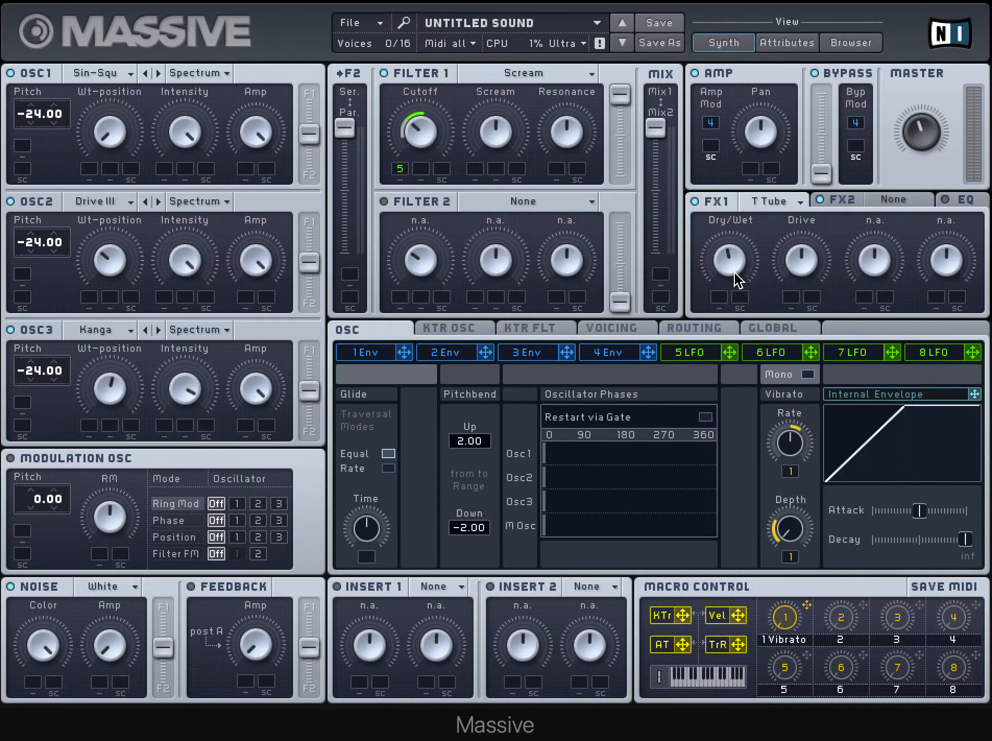
pyautogui.moveTo(733, 261); pyautogui.dragTo(732, 234)
pyautogui.moveTo(734, 254); pyautogui.dragTo(733, 317)
pyautogui.moveTo(796, 263); pyautogui.dragTo(784, 211)
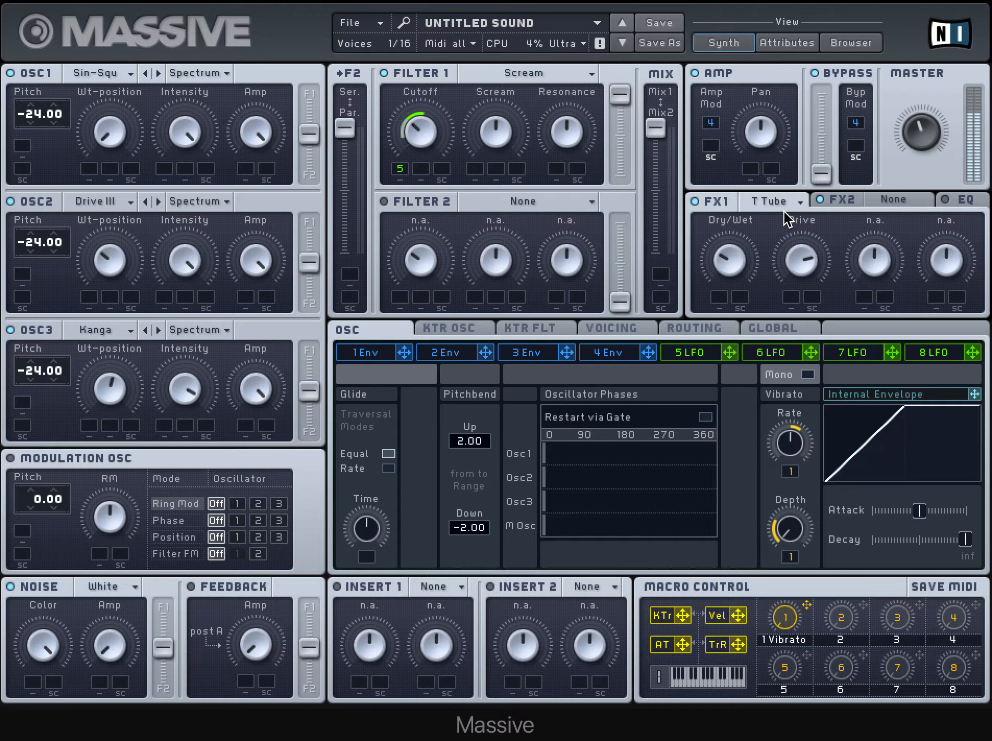
pyautogui.moveTo(799, 257); pyautogui.dragTo(809, 330)
# - Load the Dimension Expander in FX2 and lower both its size and dry/wet mix below the middle
pyautogui.click(917, 203)
pyautogui.click(917, 203)
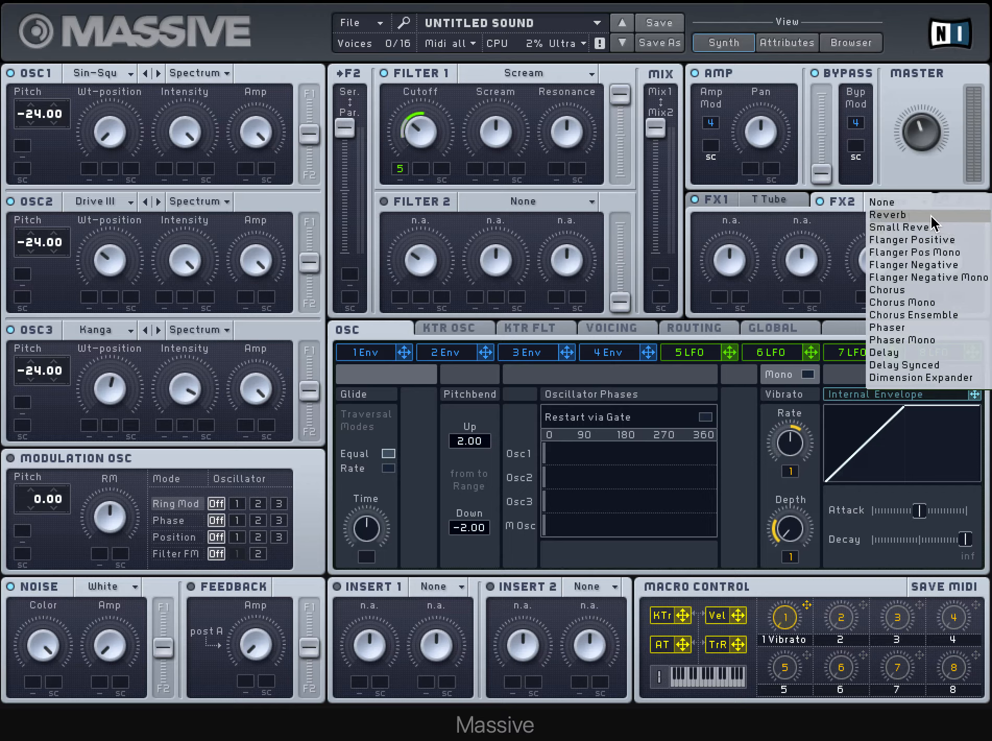
pyautogui.click(920, 378)
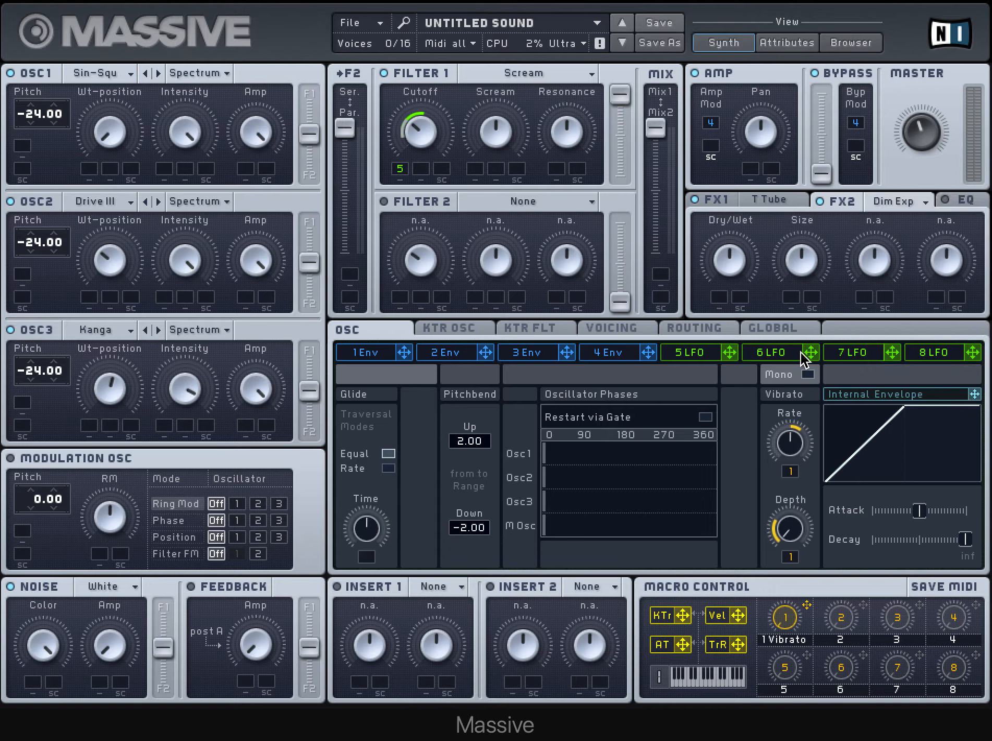
pyautogui.moveTo(802, 259); pyautogui.dragTo(787, 303)
pyautogui.moveTo(737, 261); pyautogui.dragTo(715, 315)
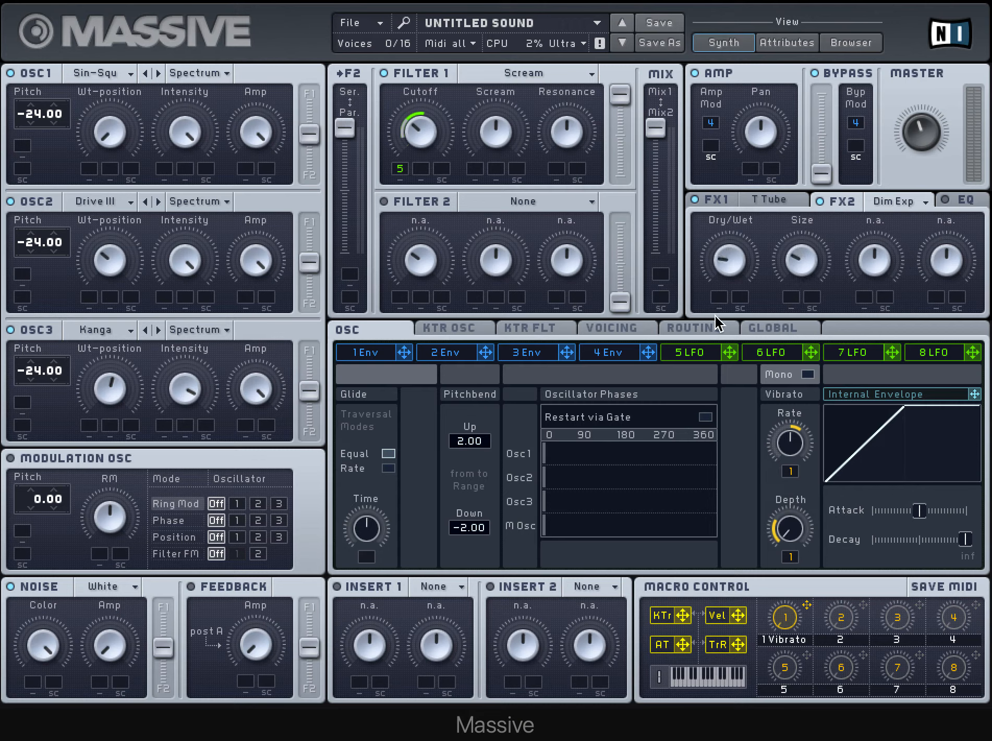